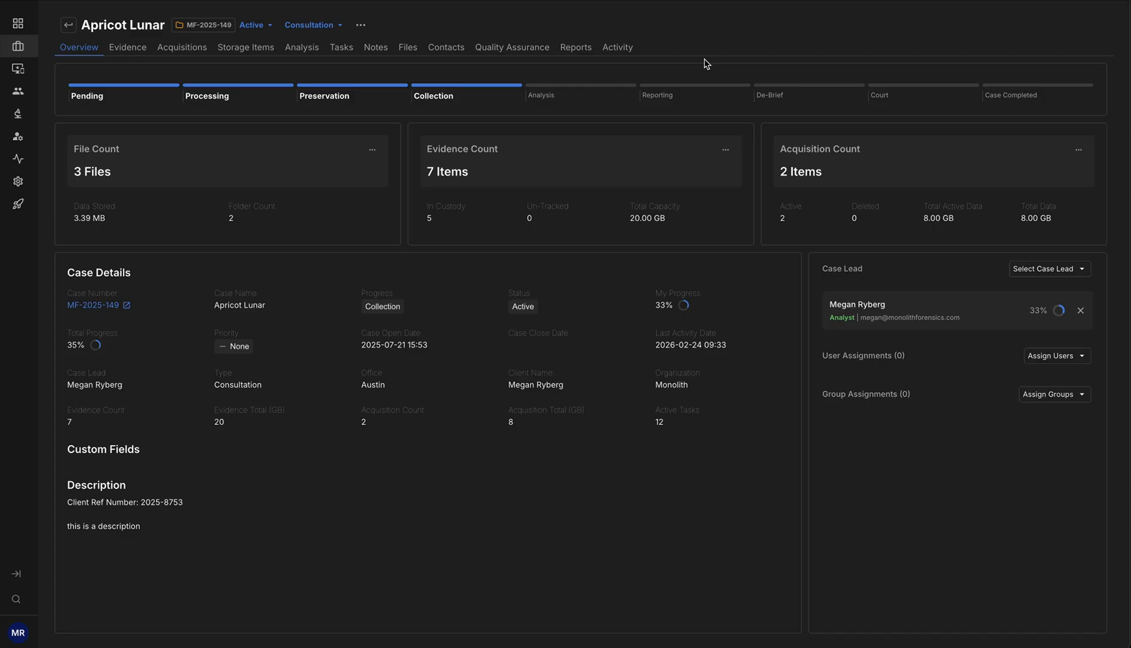
- Open the case's Lab Review 2 quality assurance review and start a QA entry for the "All items have labels" check
{"action": "left_click", "coordinate": [513, 53]}
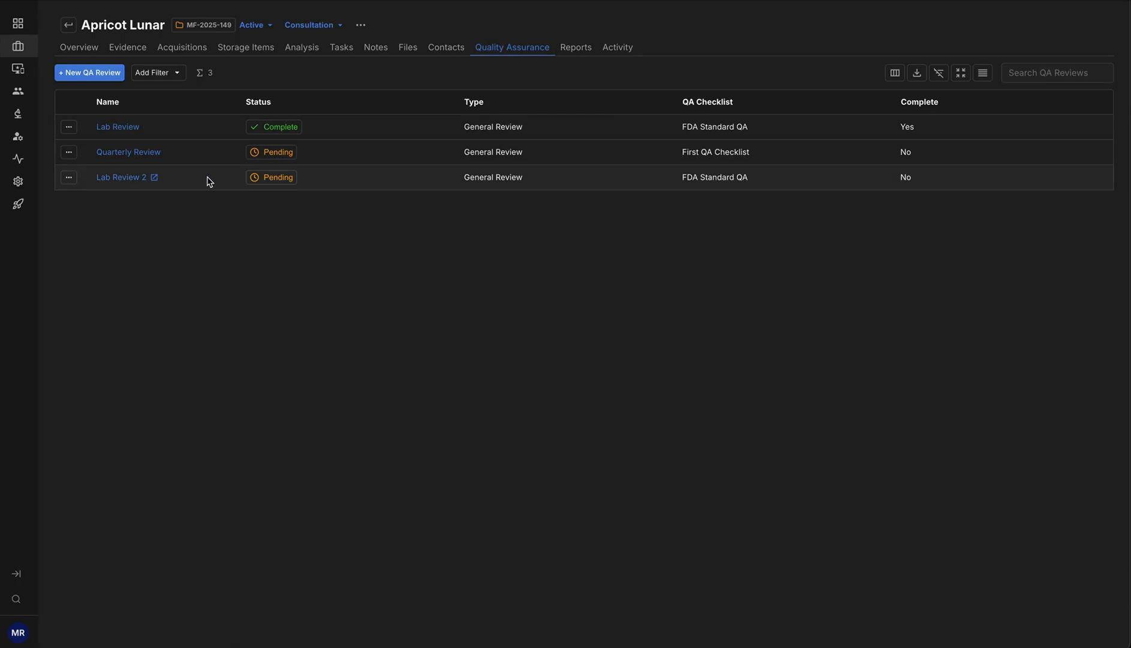
{"action": "left_click", "coordinate": [117, 178]}
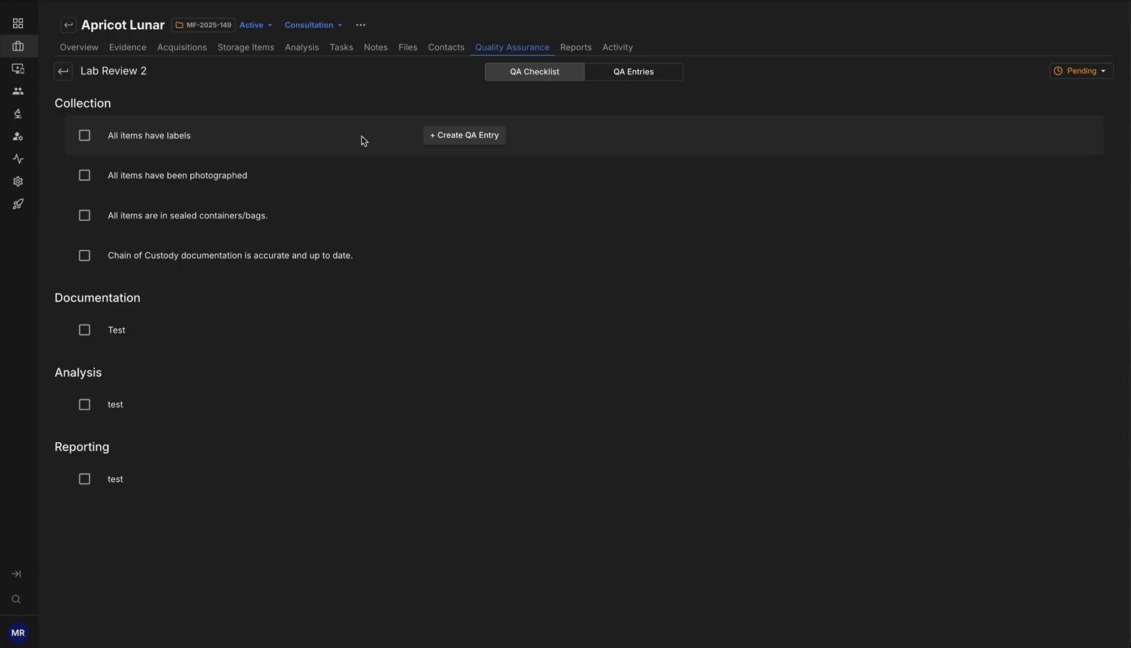
{"action": "left_click", "coordinate": [479, 136]}
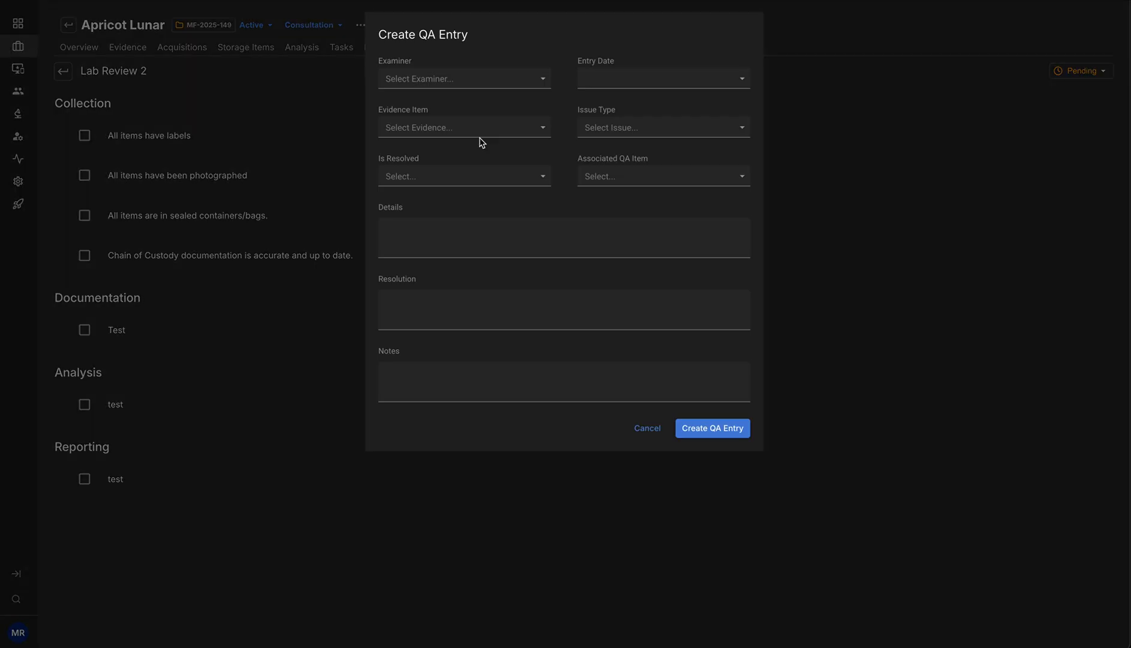
- Select the case lead as the QA entry's examiner and set the entry date to 2026-02-04
{"action": "left_click", "coordinate": [505, 79]}
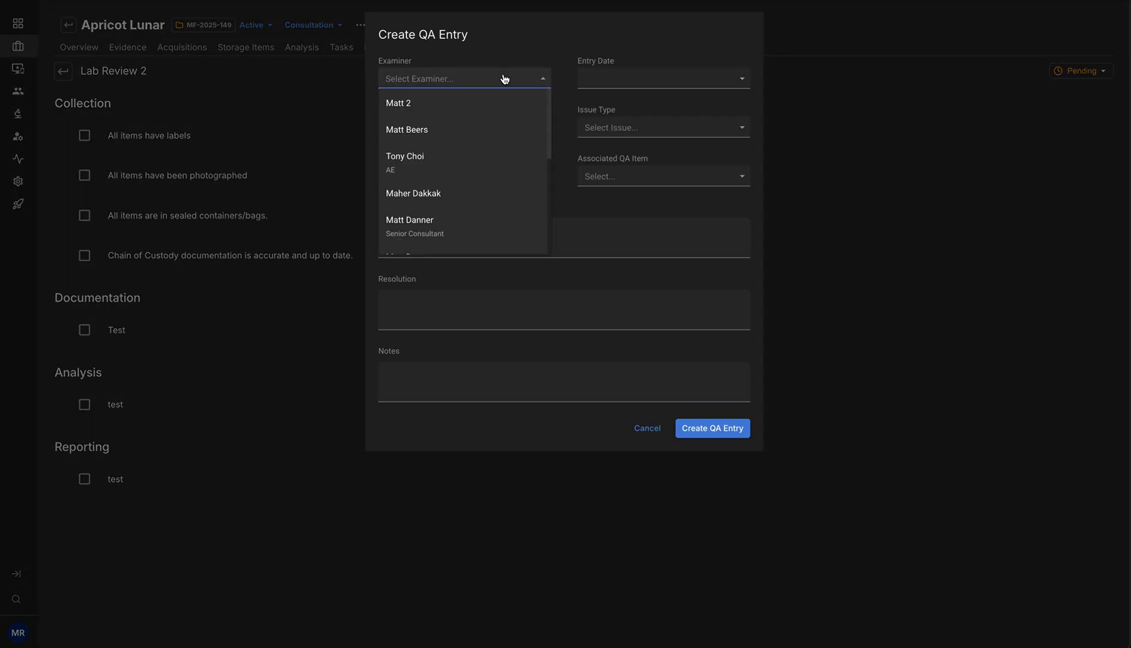
{"action": "type", "text": "megan"}
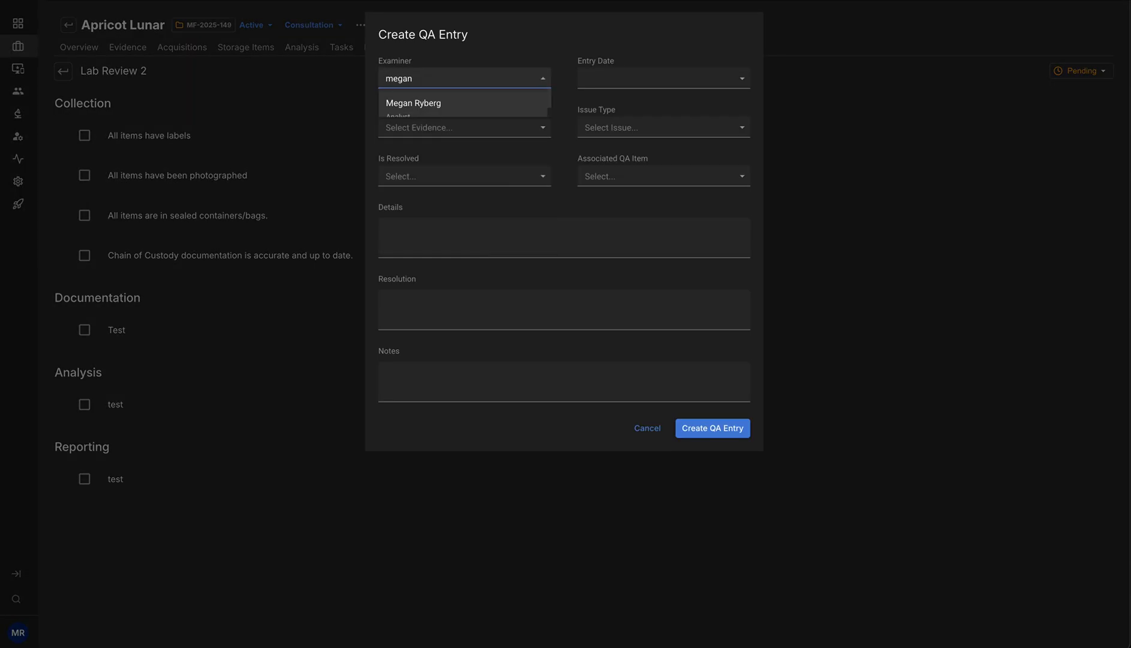
{"action": "left_click", "coordinate": [483, 113]}
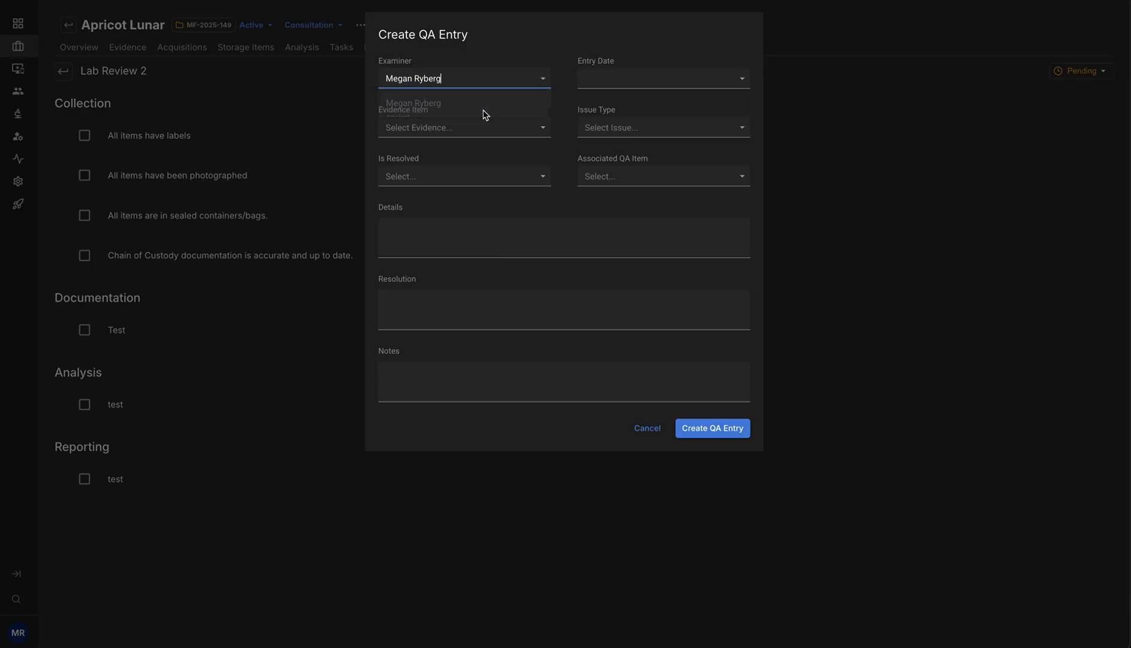
{"action": "left_click", "coordinate": [731, 77]}
{"action": "left_click", "coordinate": [741, 79]}
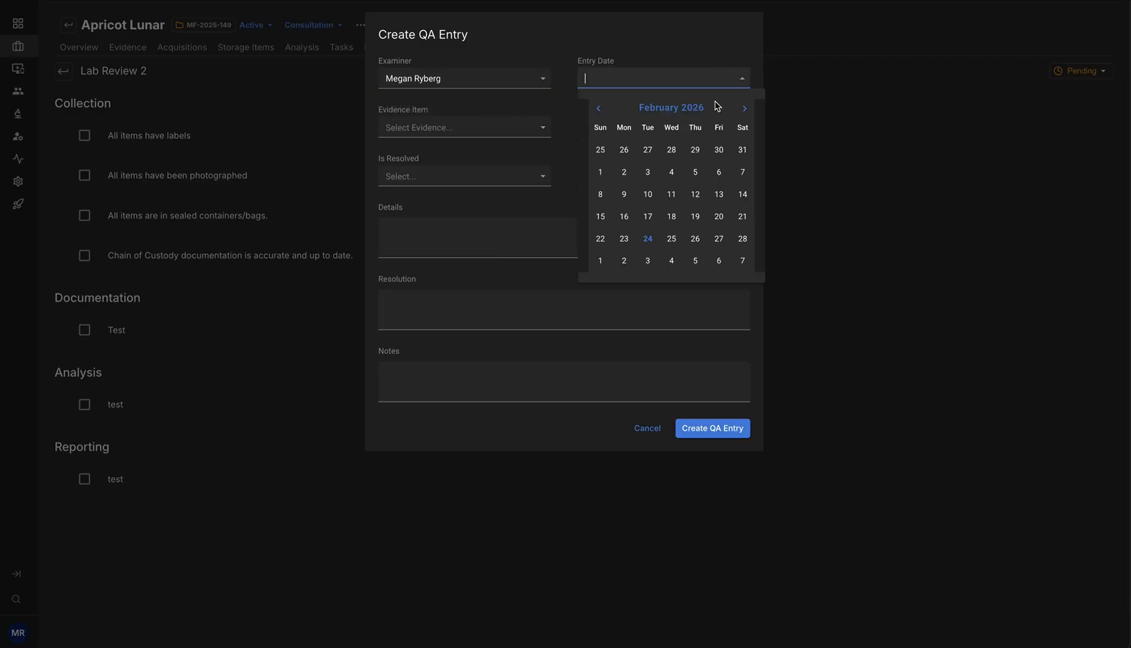
{"action": "left_click", "coordinate": [671, 172]}
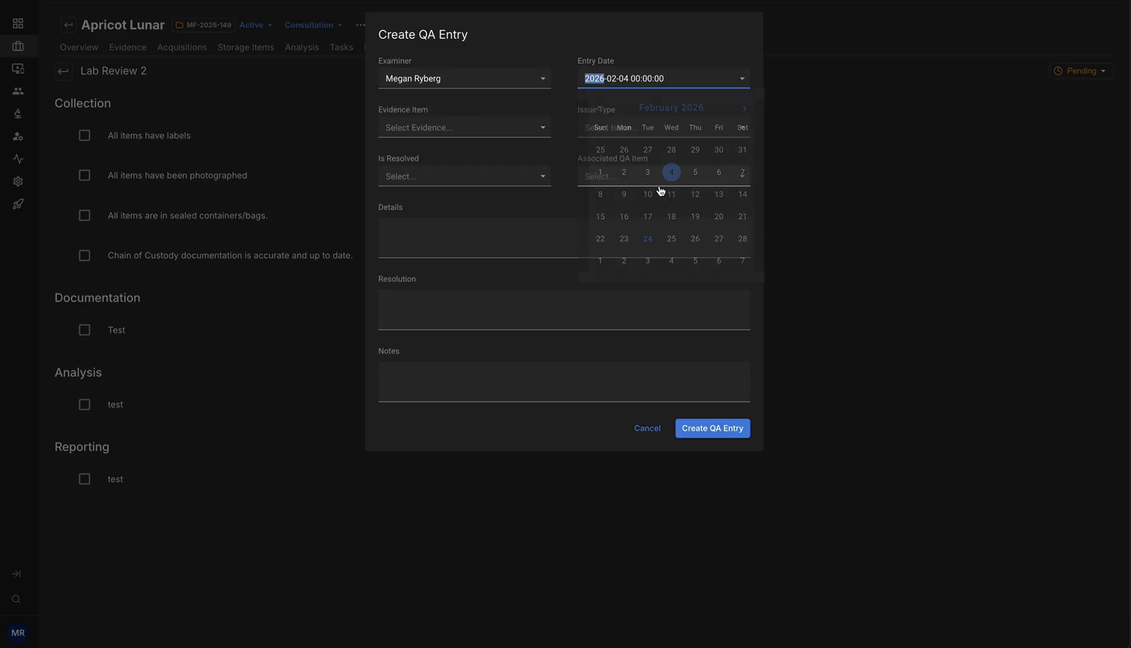
- Set the QA entry's evidence item to EVI-00593 (Apple iPad 13) and its issue type to Violation
{"action": "left_click", "coordinate": [542, 131]}
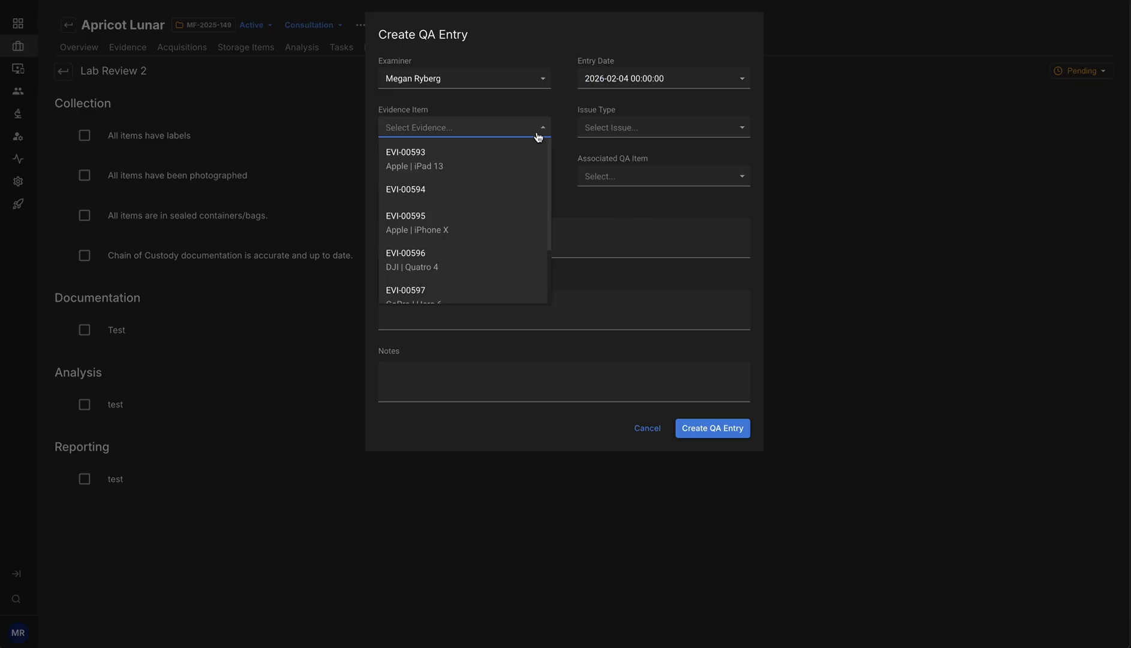
{"action": "left_click", "coordinate": [473, 164]}
{"action": "left_click", "coordinate": [712, 129]}
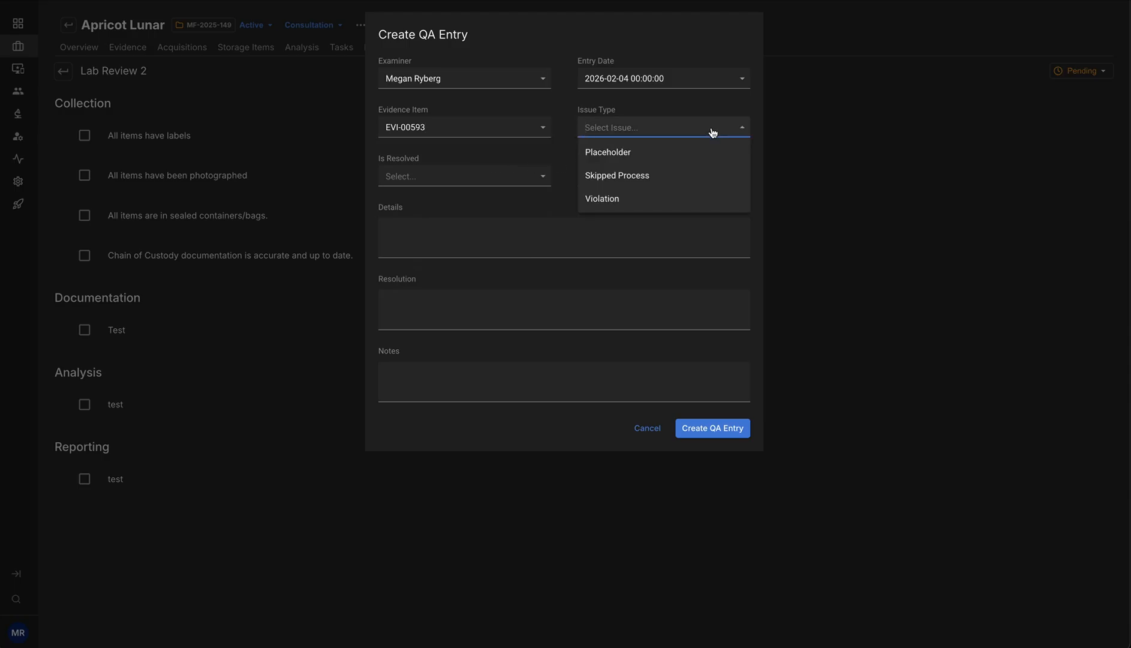
{"action": "left_click", "coordinate": [622, 202]}
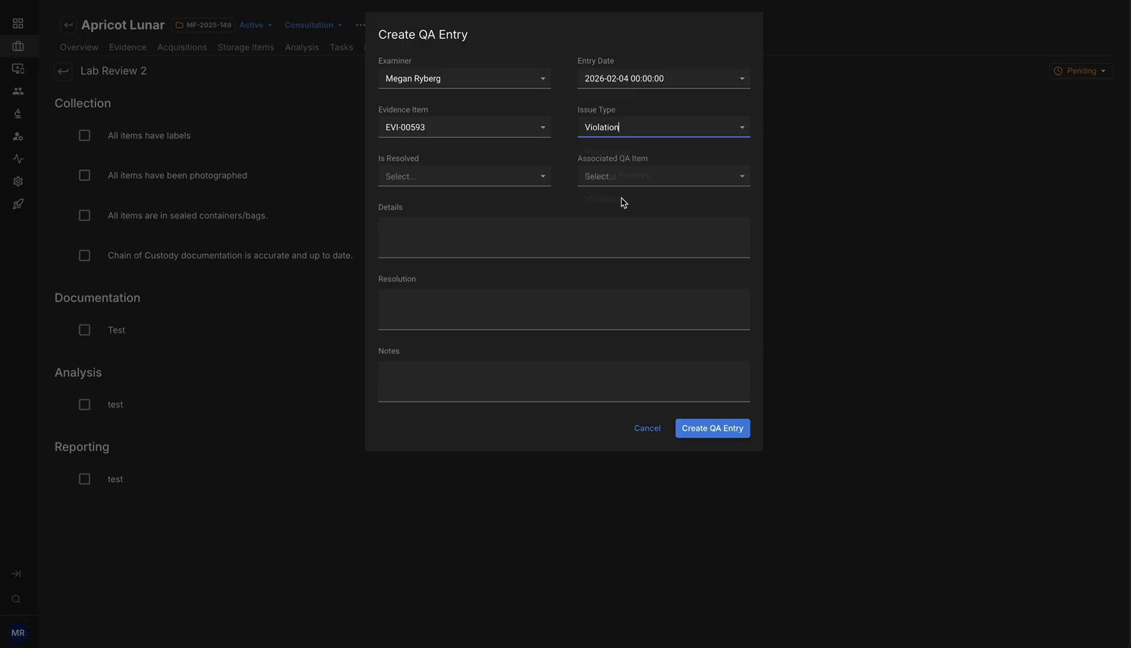
- Mark the QA entry as not resolved and associate it with the "All items have labels" QA item
{"action": "left_click", "coordinate": [540, 184]}
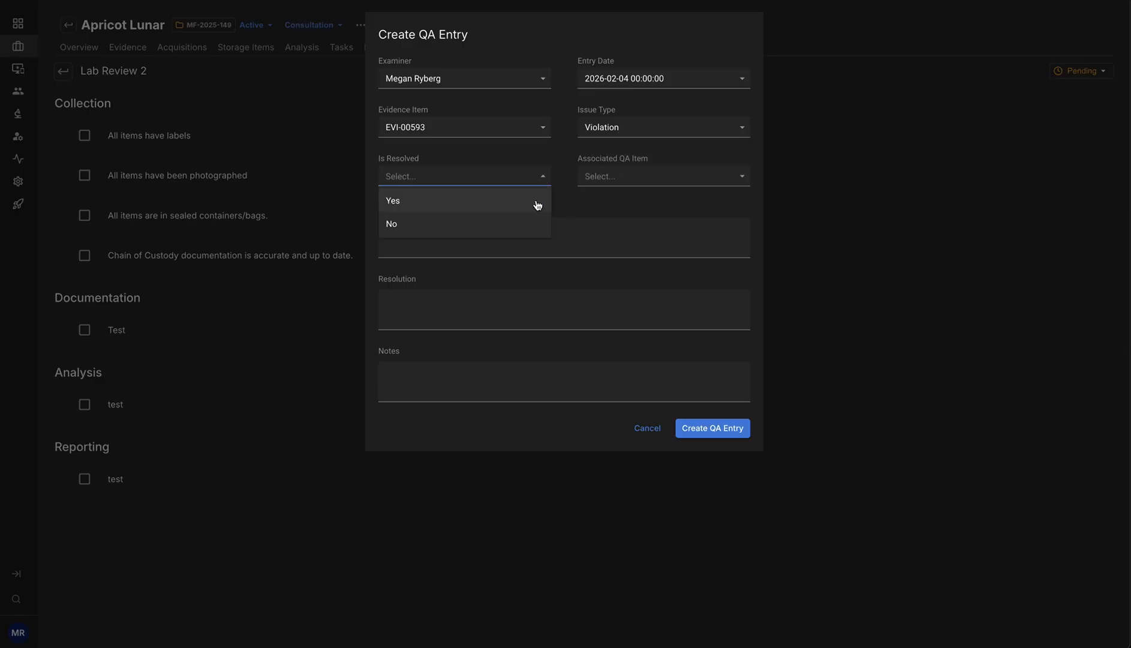
{"action": "left_click", "coordinate": [430, 232]}
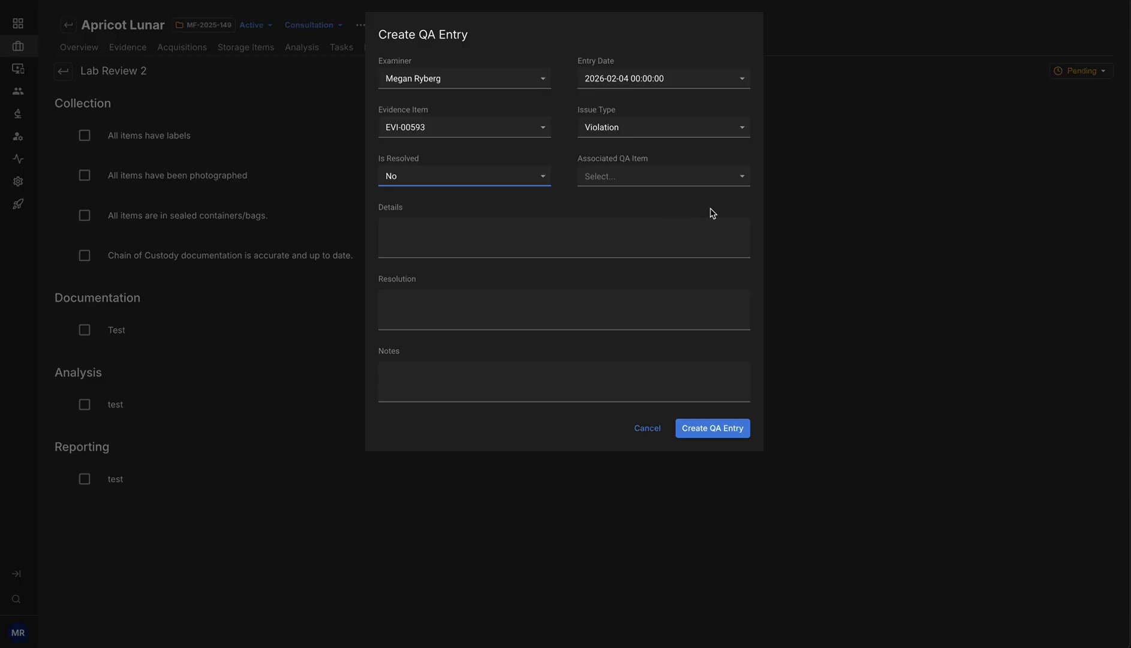
{"action": "left_click", "coordinate": [740, 182]}
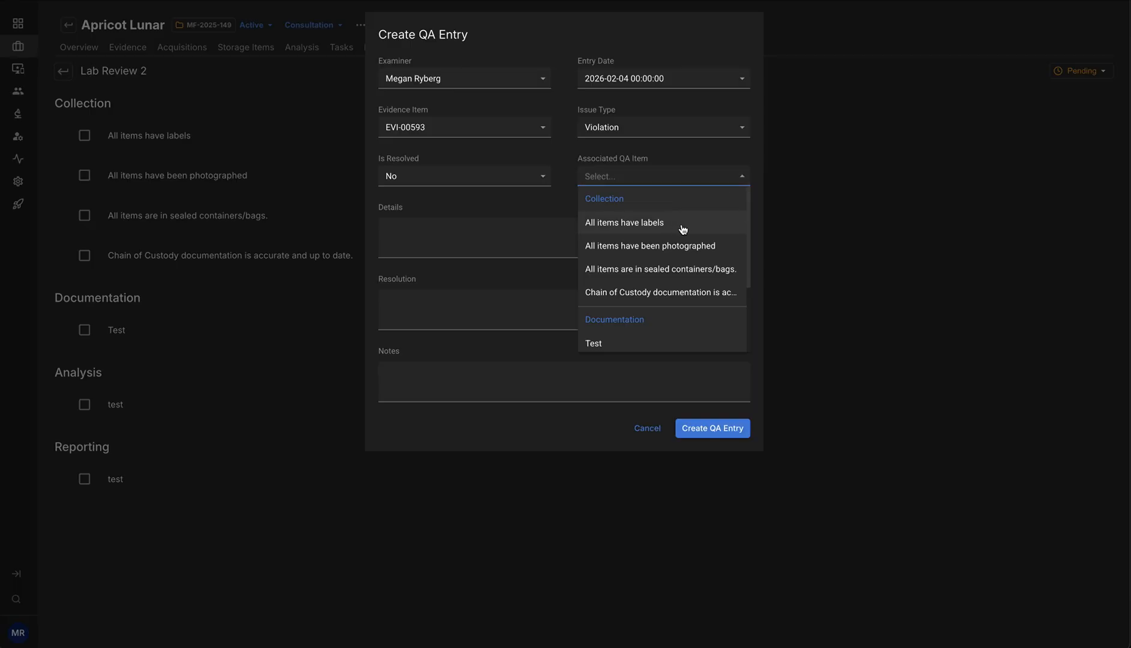
{"action": "left_click", "coordinate": [643, 232]}
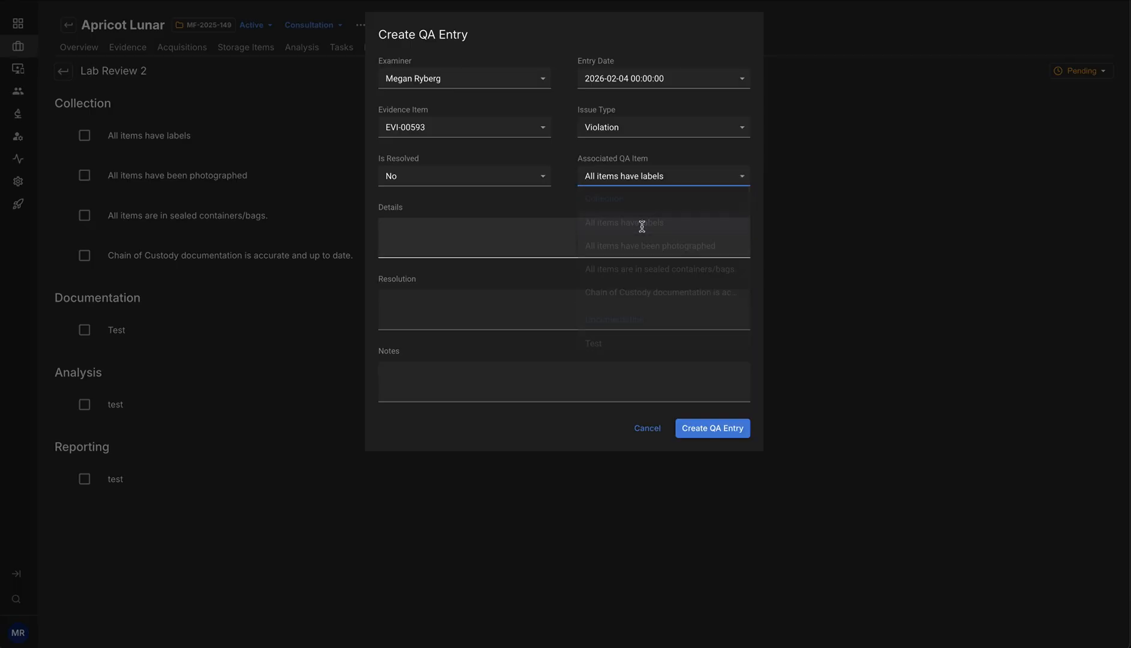
- Enter the details "this iPad does not have a label" and create the QA entry
{"action": "left_click", "coordinate": [608, 243]}
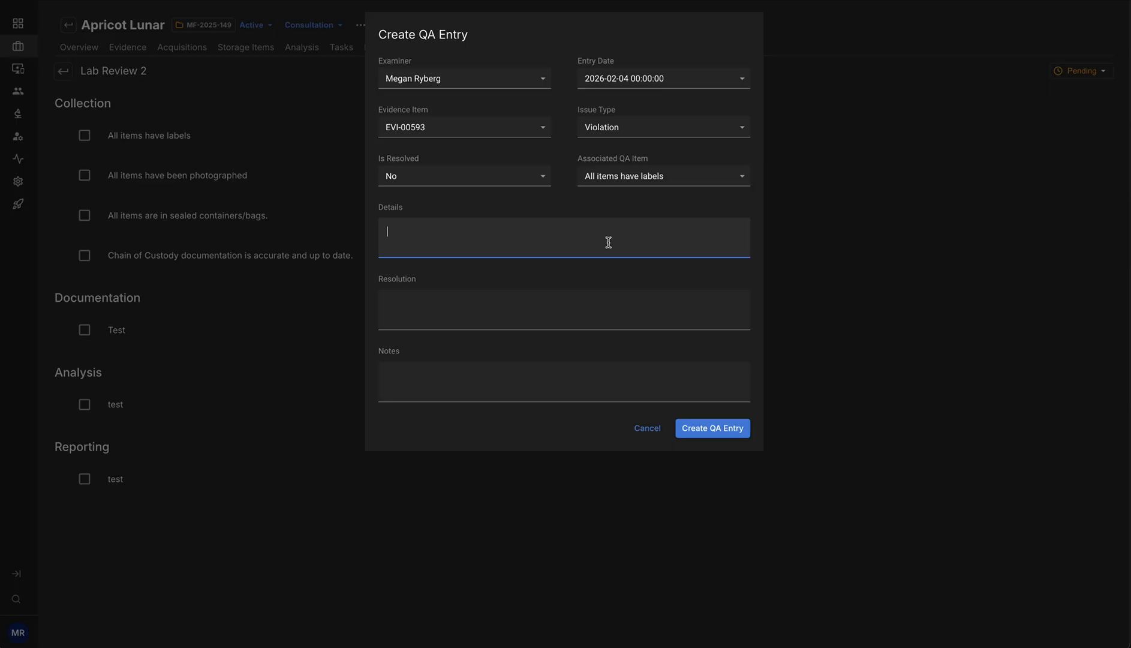
{"action": "type", "text": "this"}
{"action": "left_click", "coordinate": [544, 134]}
{"action": "left_click", "coordinate": [583, 253]}
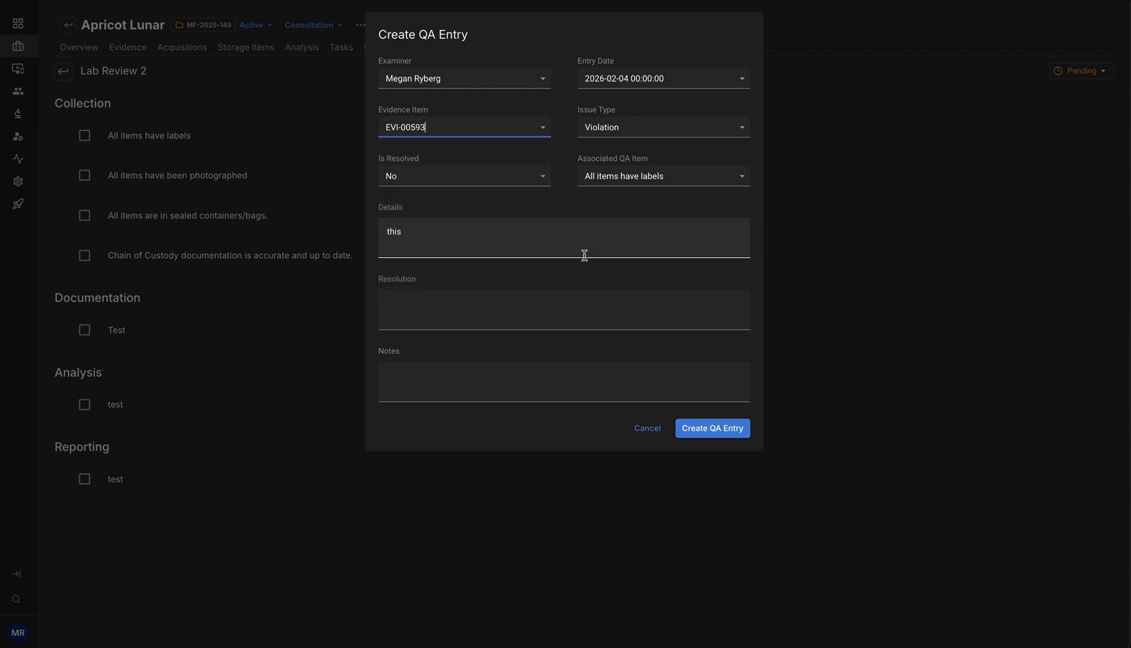
{"action": "type", "text": "i"}
{"action": "type", "text": "Pad"}
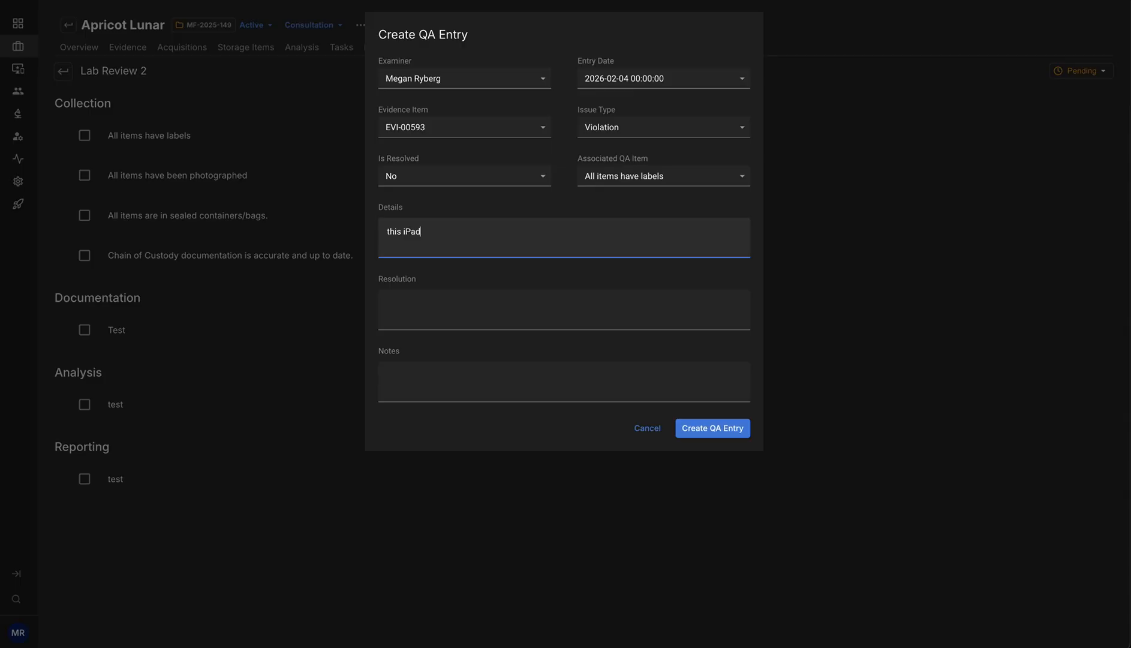
{"action": "type", "text": " does not have a label"}
{"action": "left_click", "coordinate": [713, 428]}
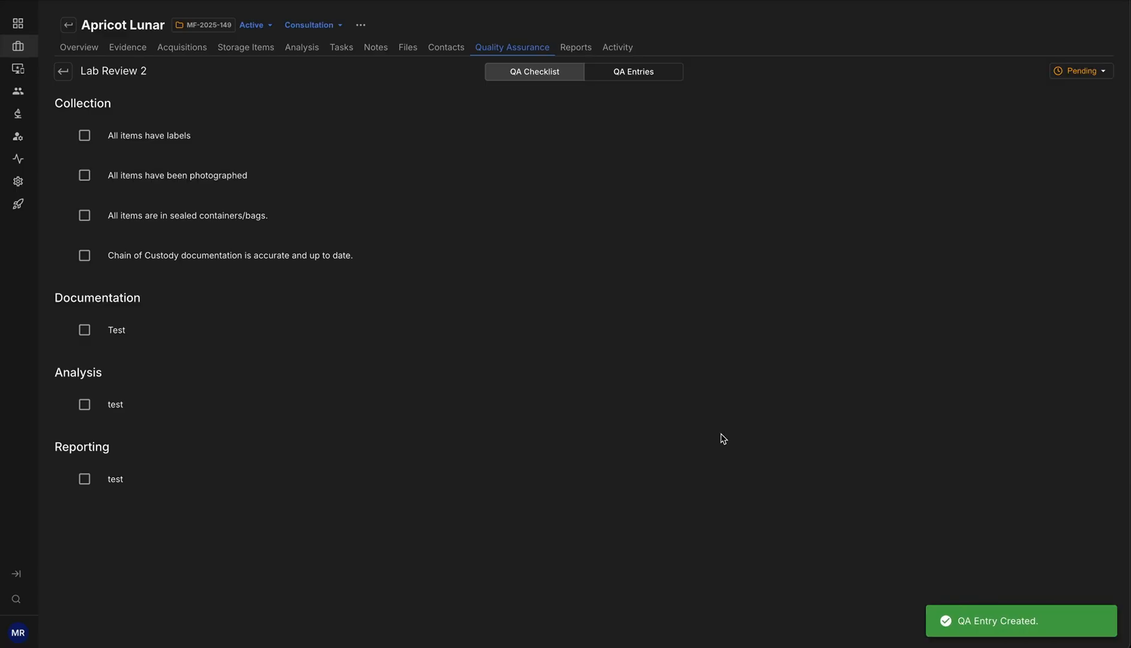
- Show the QA entries of Lab Review 2 and start another new QA entry from that list
{"action": "mouse_move", "coordinate": [516, 220]}
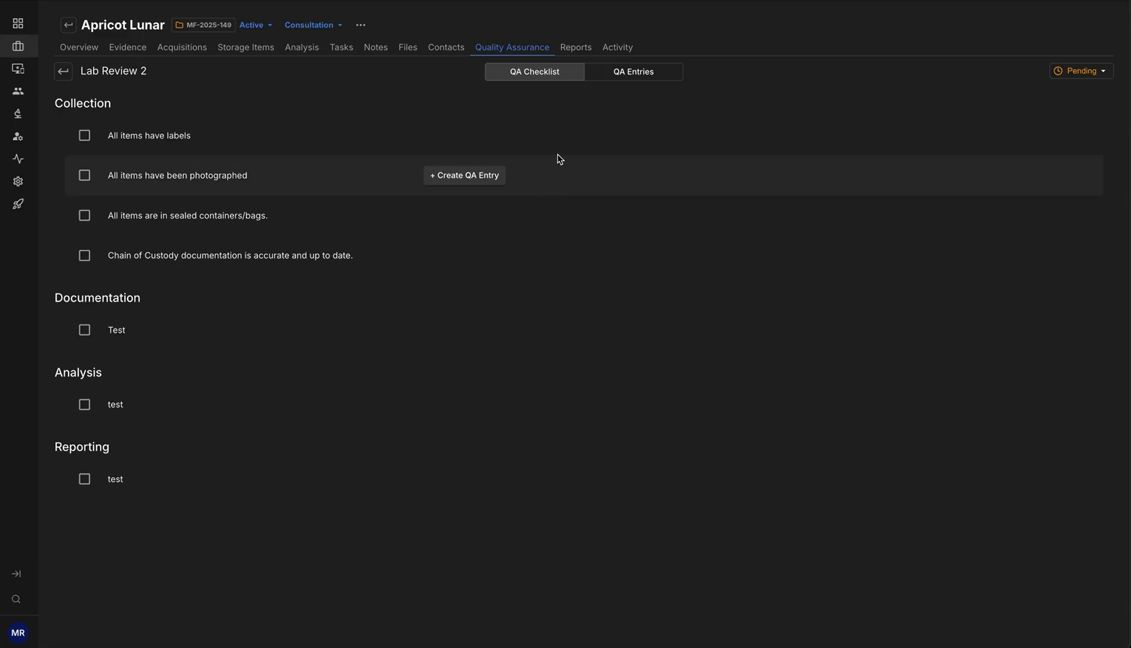
{"action": "left_click", "coordinate": [651, 76]}
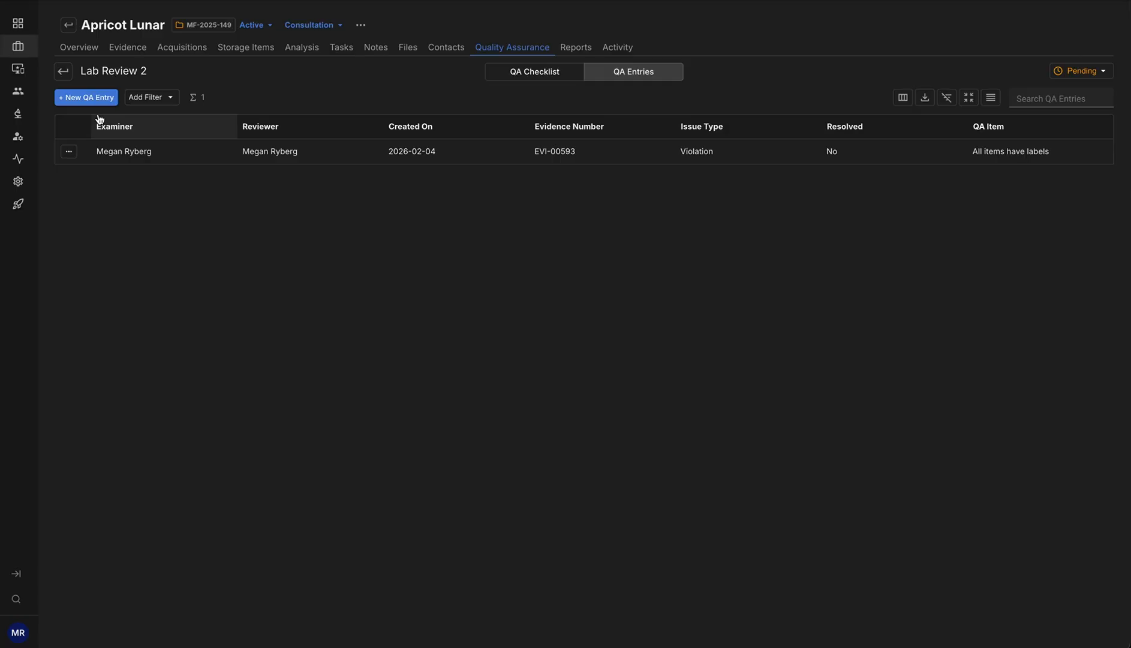
{"action": "left_click", "coordinate": [518, 75]}
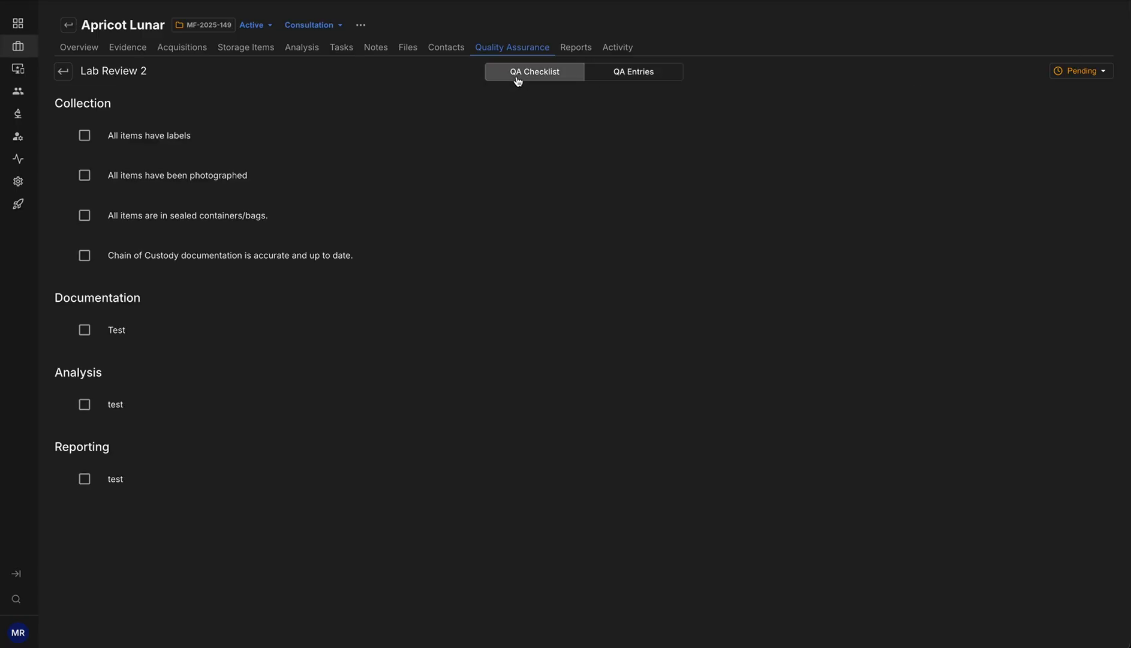
{"action": "left_click", "coordinate": [651, 71]}
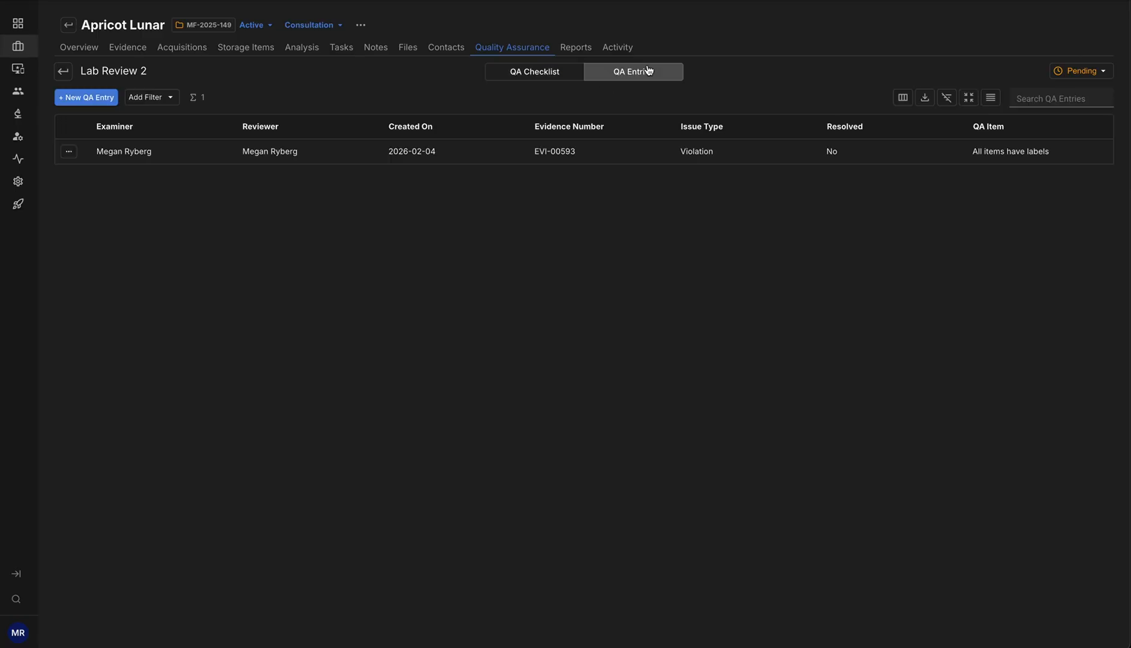
{"action": "left_click", "coordinate": [88, 100]}
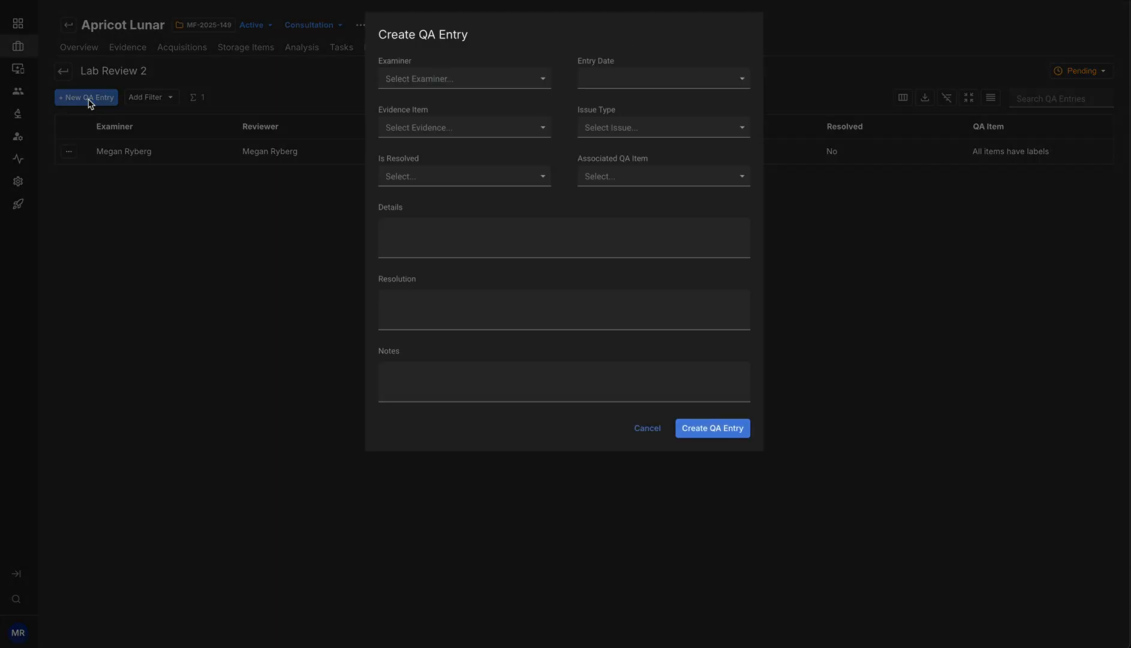
- Select the case lead as examiner of the second QA entry and set its entry date to 2026-02-06
{"action": "left_click", "coordinate": [546, 80]}
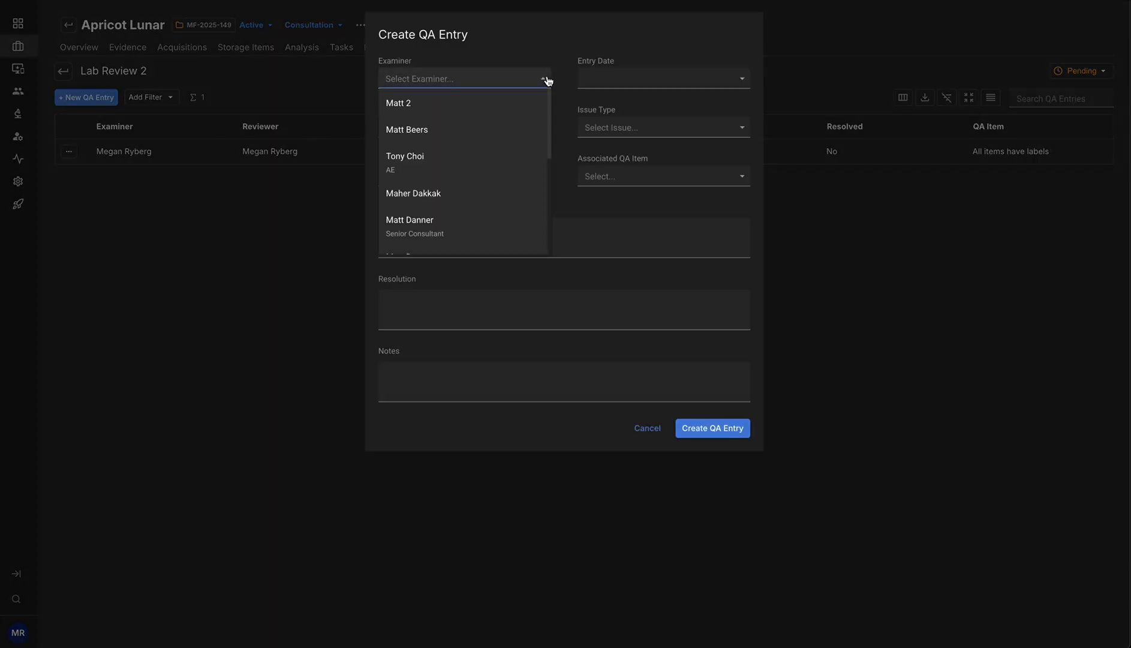
{"action": "type", "text": "Megan"}
{"action": "left_click", "coordinate": [514, 108]}
{"action": "left_click", "coordinate": [682, 80]}
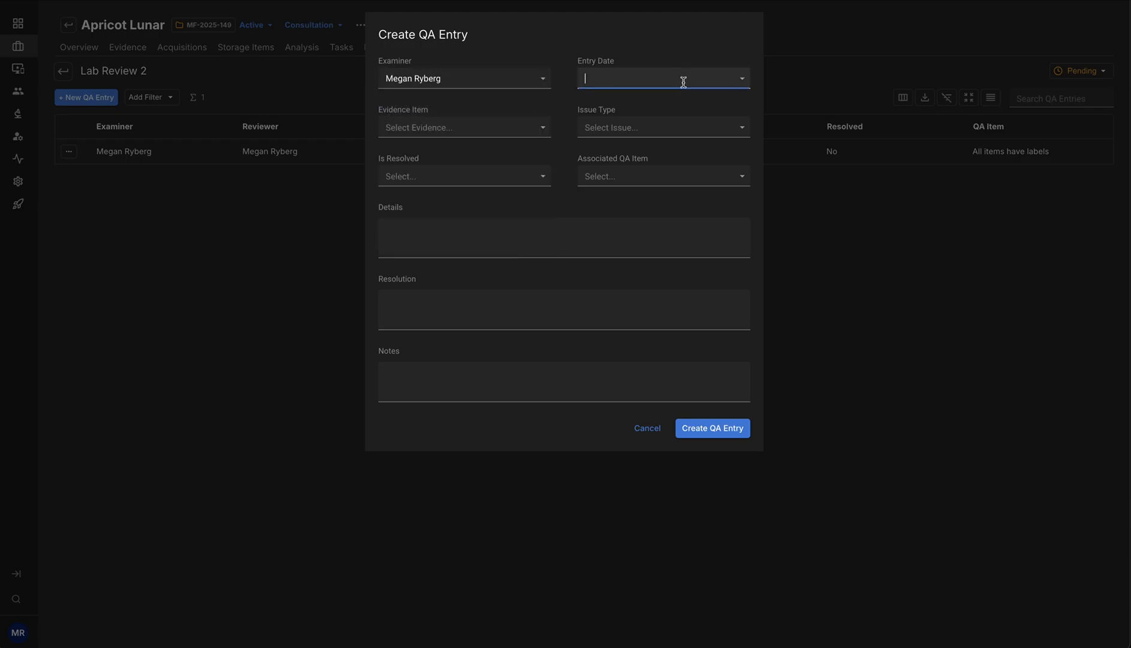
{"action": "left_click", "coordinate": [735, 78]}
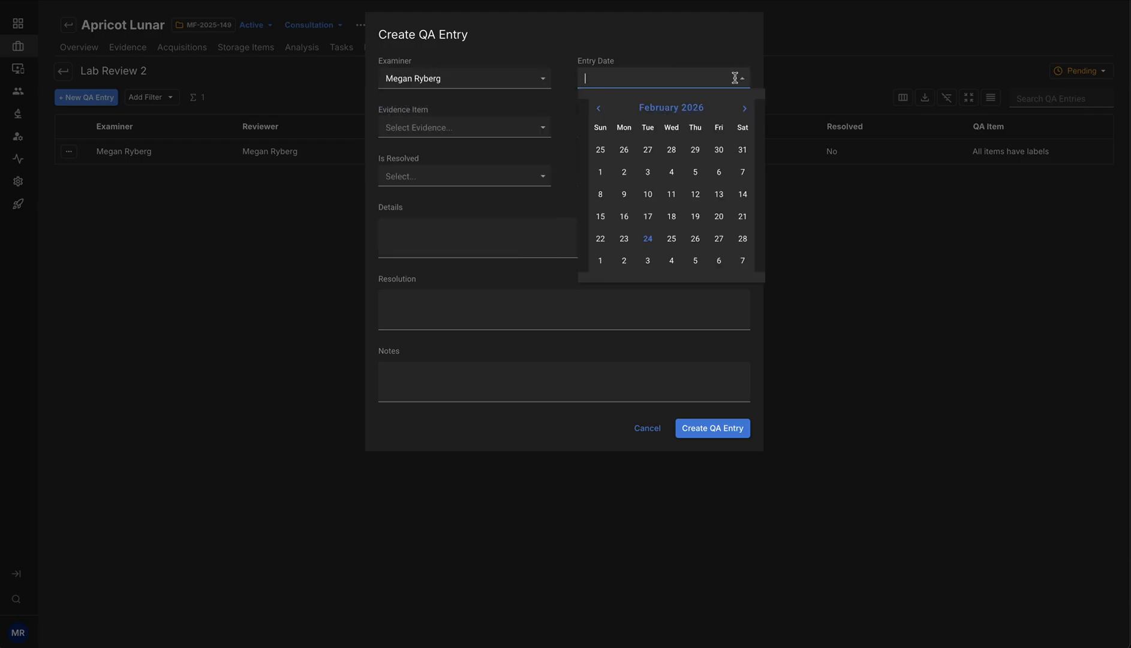
{"action": "left_click", "coordinate": [720, 172]}
- Choose evidence item EVI-00593 and the issue type Violation for the second QA entry
{"action": "left_click", "coordinate": [539, 127]}
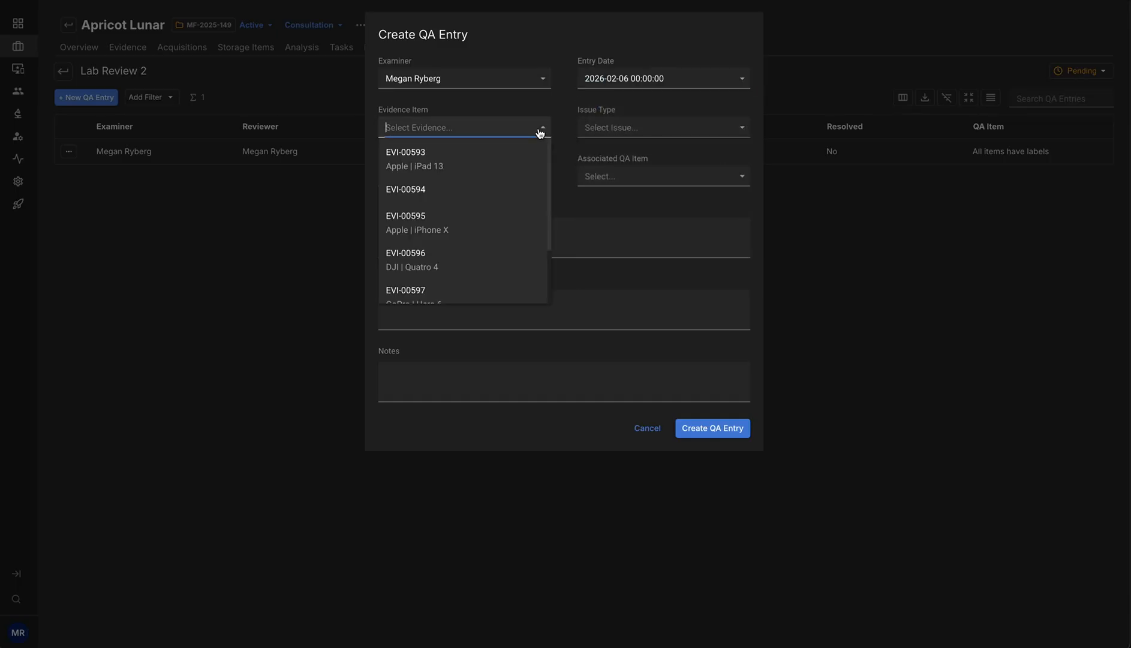
{"action": "left_click", "coordinate": [499, 150]}
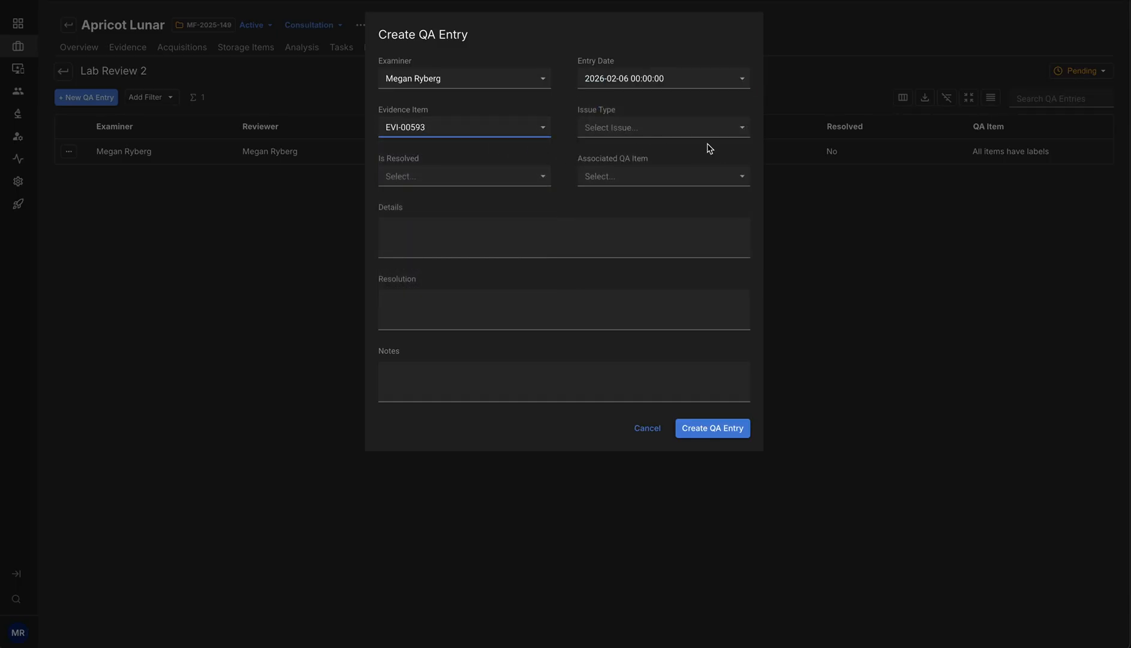
{"action": "left_click", "coordinate": [731, 132]}
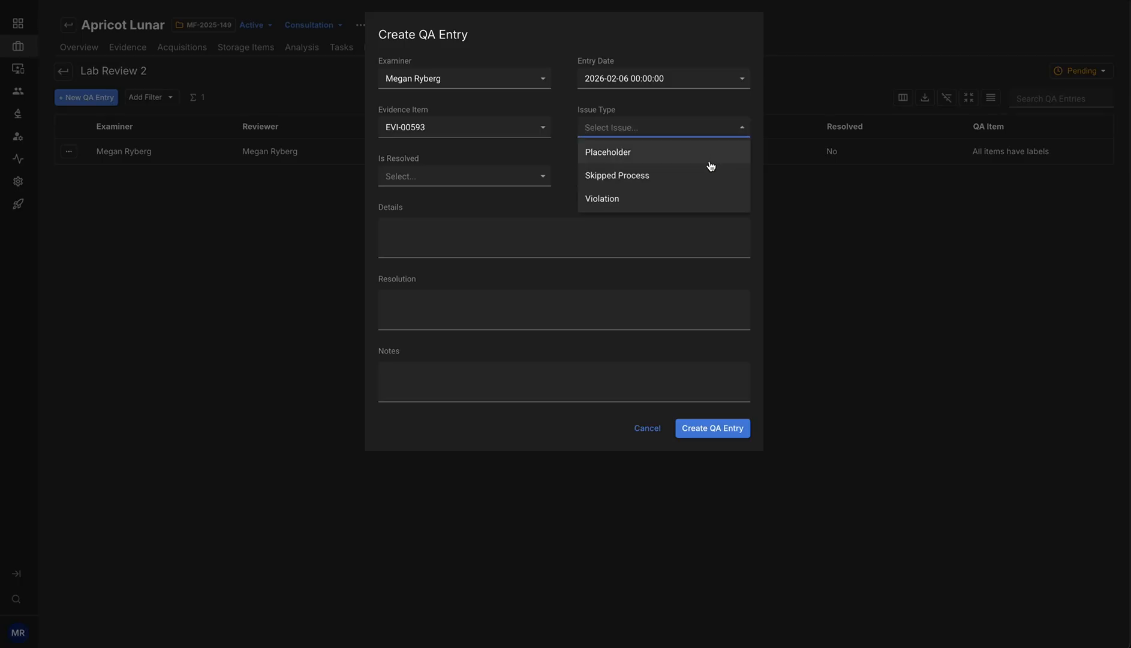
{"action": "left_click", "coordinate": [618, 202]}
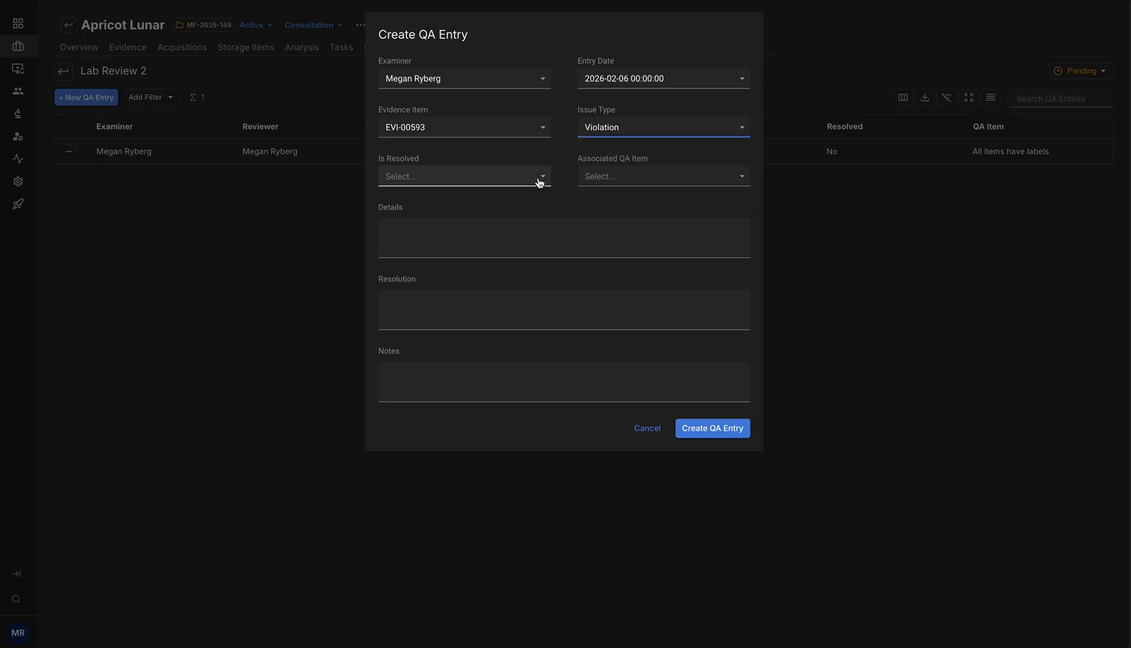
- Set Is Resolved to Yes and associate the second QA entry with the "All items have labels" QA item
{"action": "left_click", "coordinate": [542, 183]}
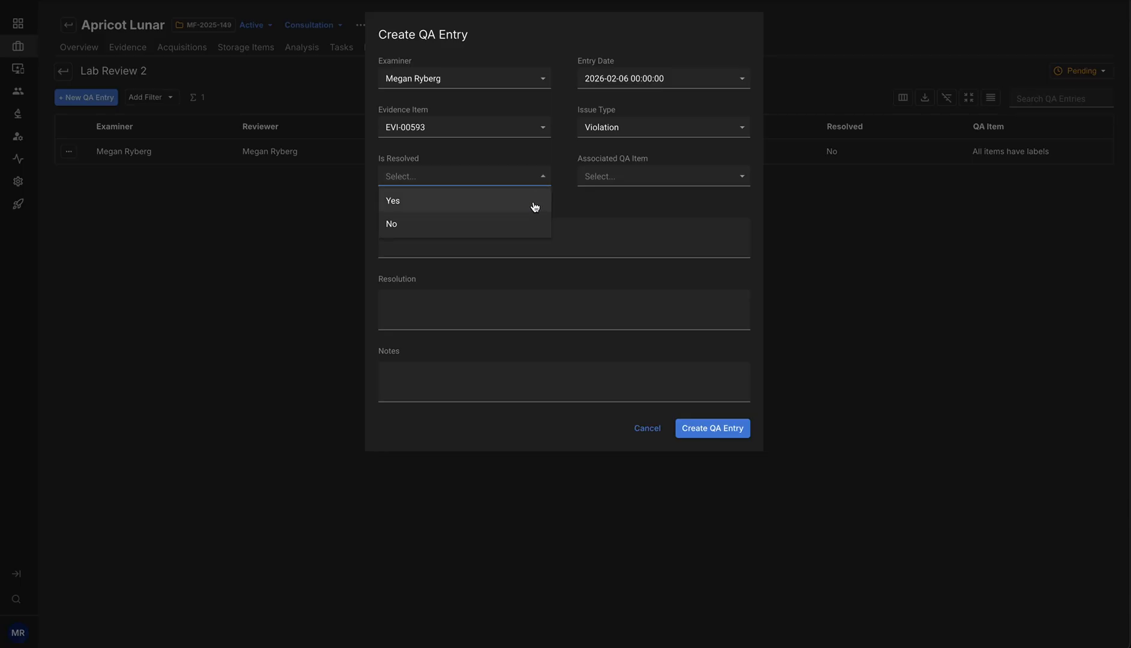
{"action": "left_click", "coordinate": [502, 208]}
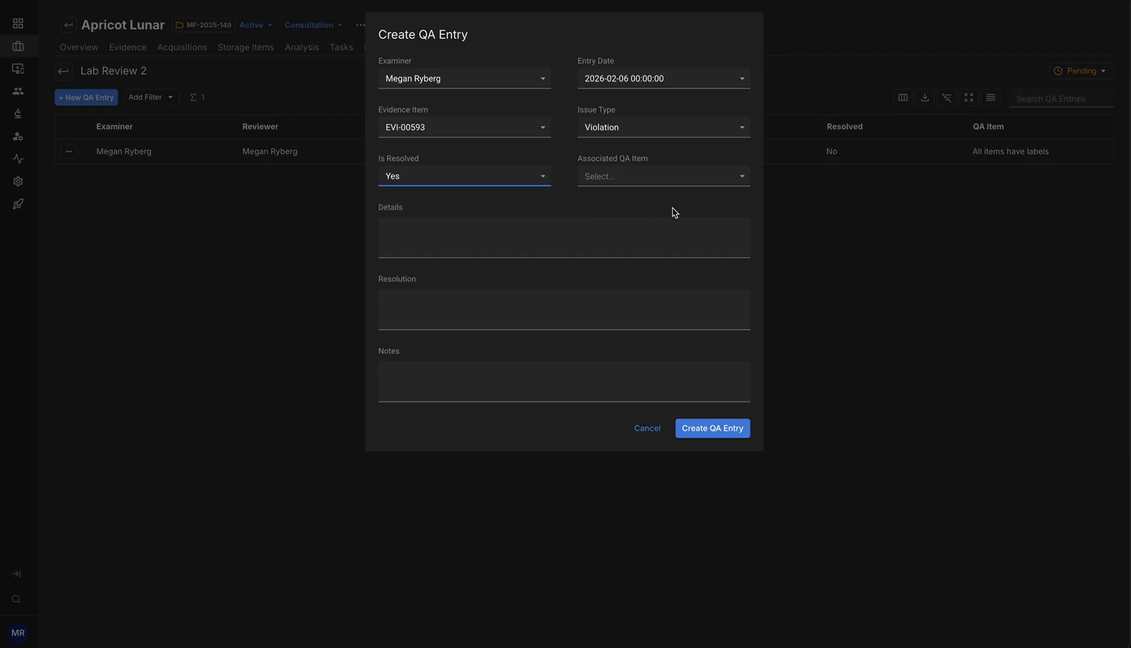
{"action": "left_click", "coordinate": [735, 177]}
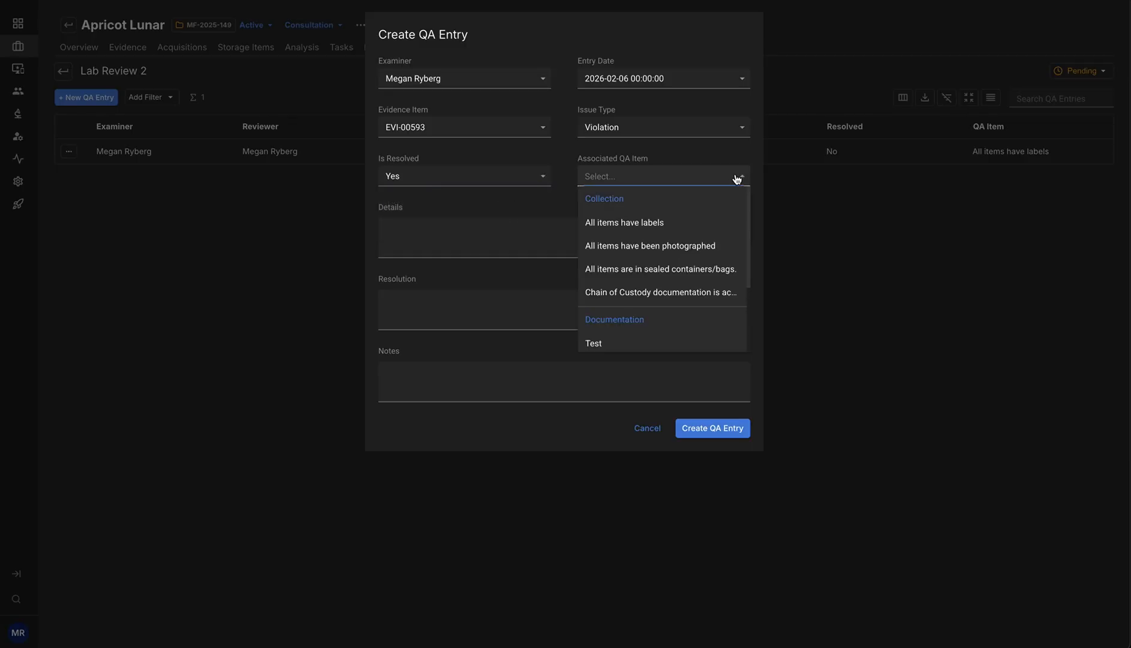
{"action": "left_click", "coordinate": [640, 225]}
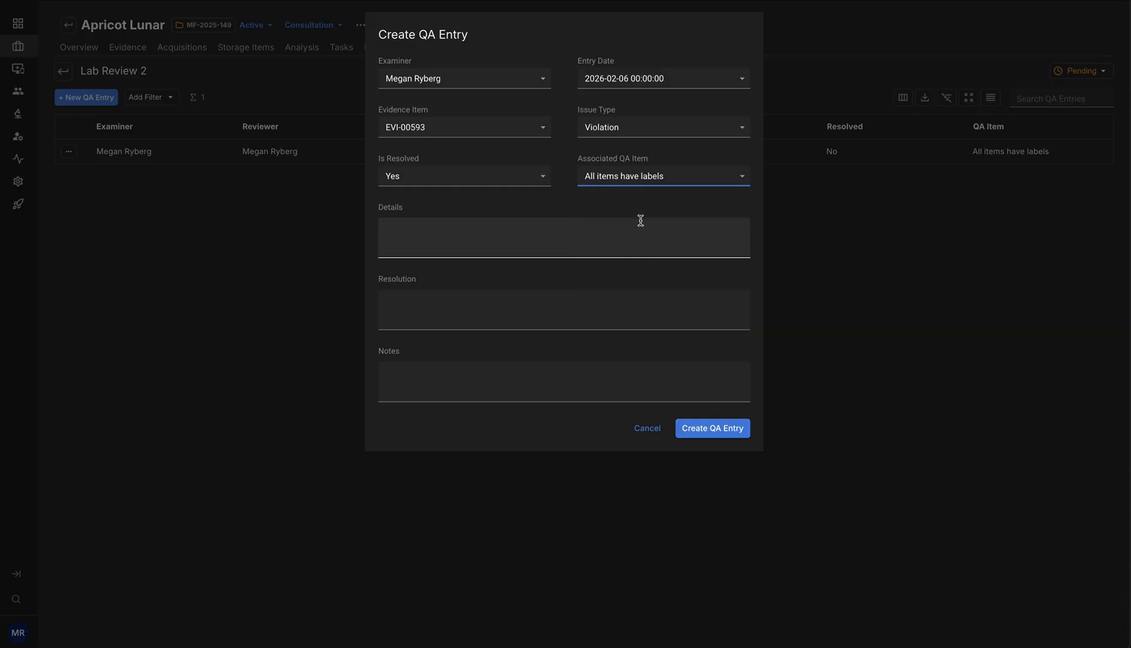
- Enter "the ipad was missing a label" as the details of the second QA entry
{"action": "left_click", "coordinate": [624, 234]}
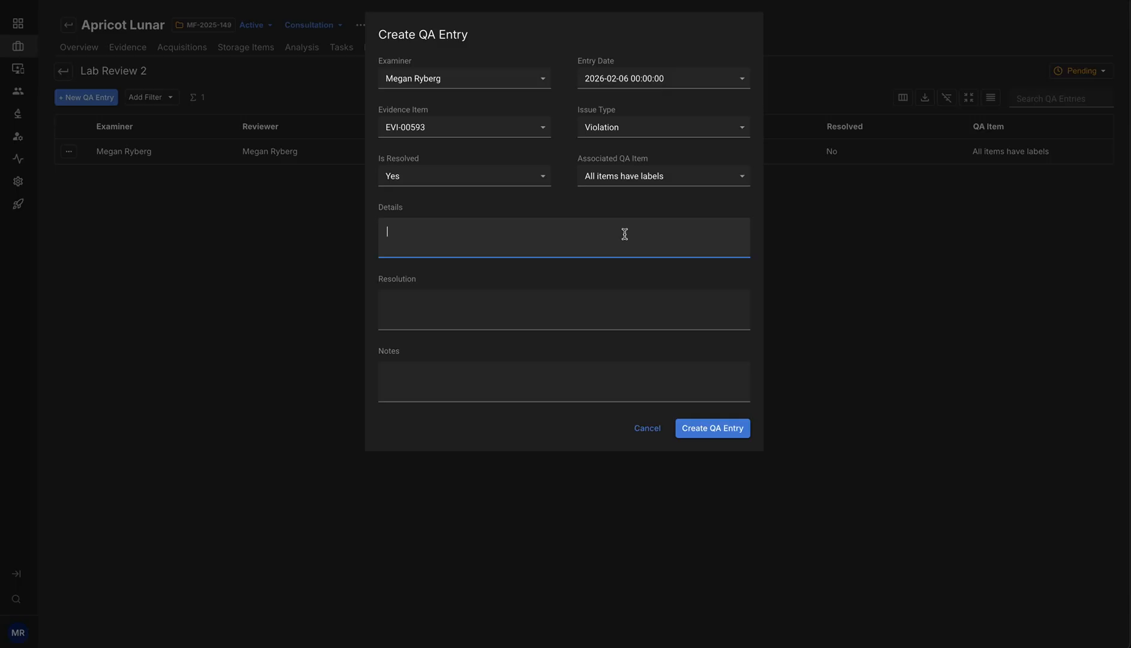
{"action": "type", "text": "the ipad was missing a label"}
- Enter the resolution "examiner added label to ipad, it is now in compliance", leave the notes empty, and create the QA entry
{"action": "left_click", "coordinate": [590, 298]}
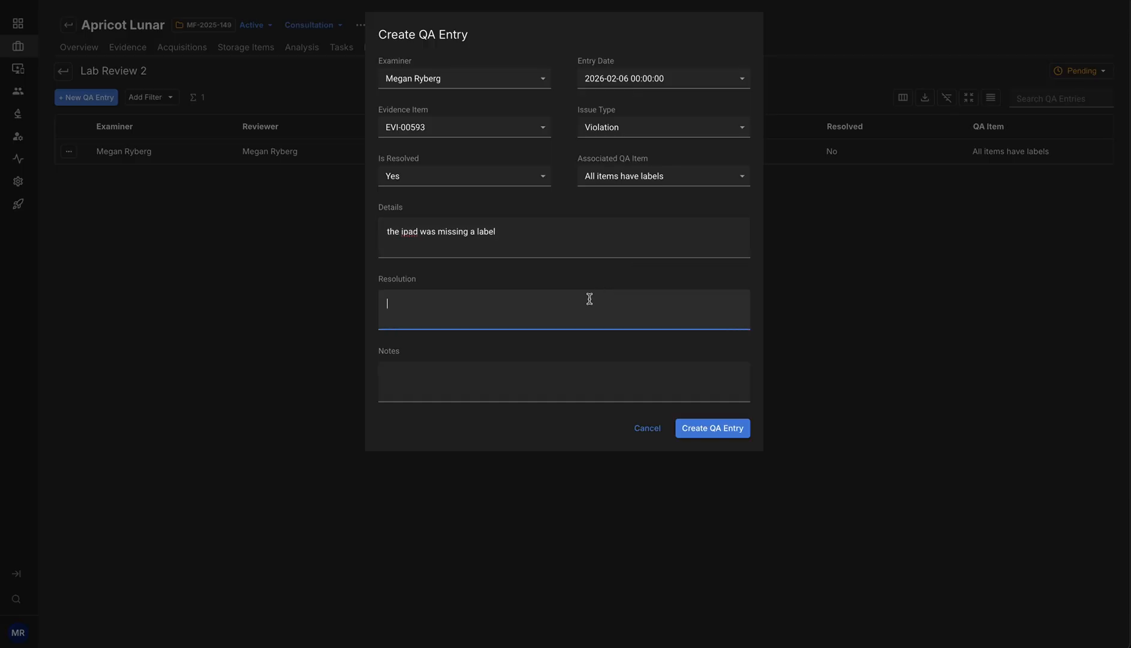
{"action": "type", "text": "examiner added label to t"}
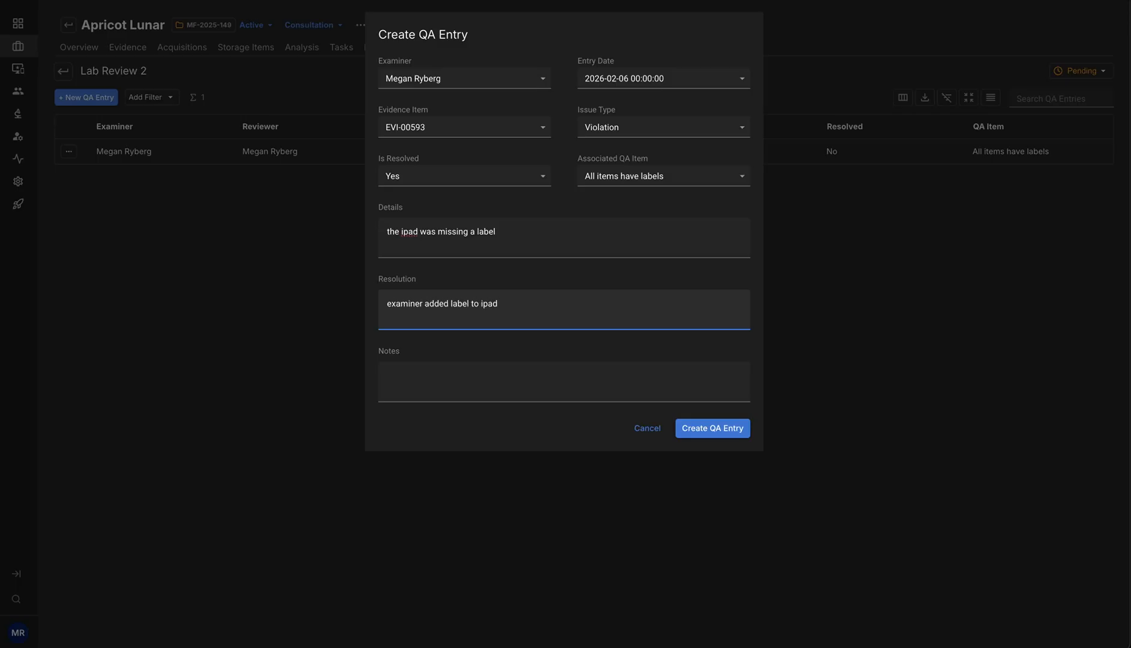
{"action": "type", "text": ", it is now in compliance"}
{"action": "left_click", "coordinate": [474, 376]}
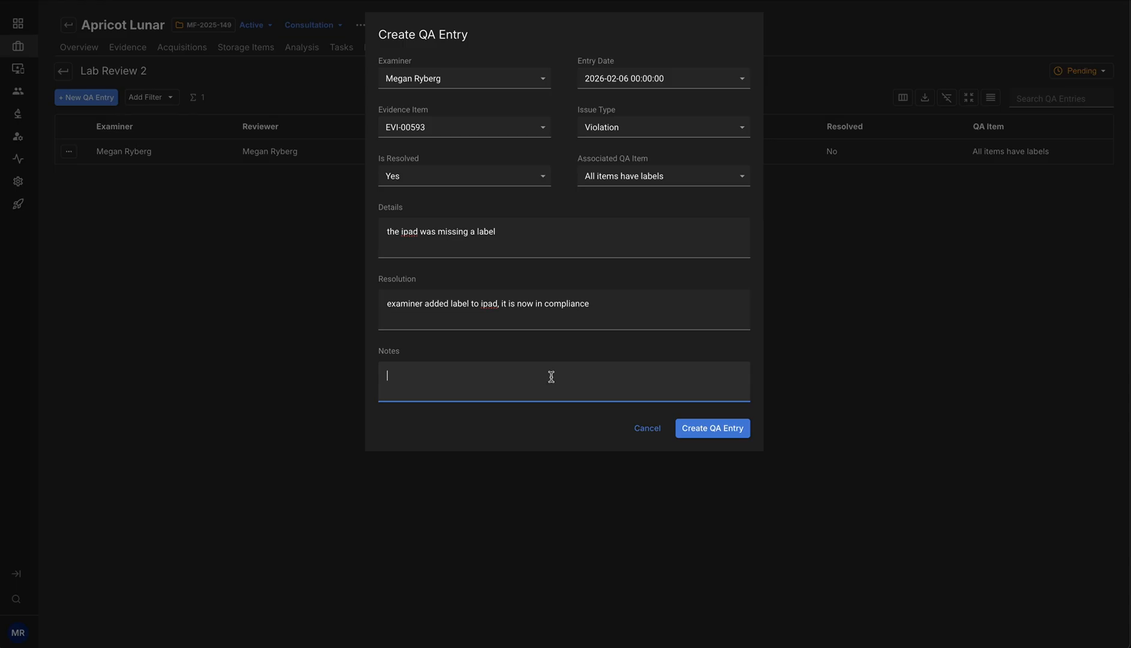
{"action": "left_click", "coordinate": [724, 431]}
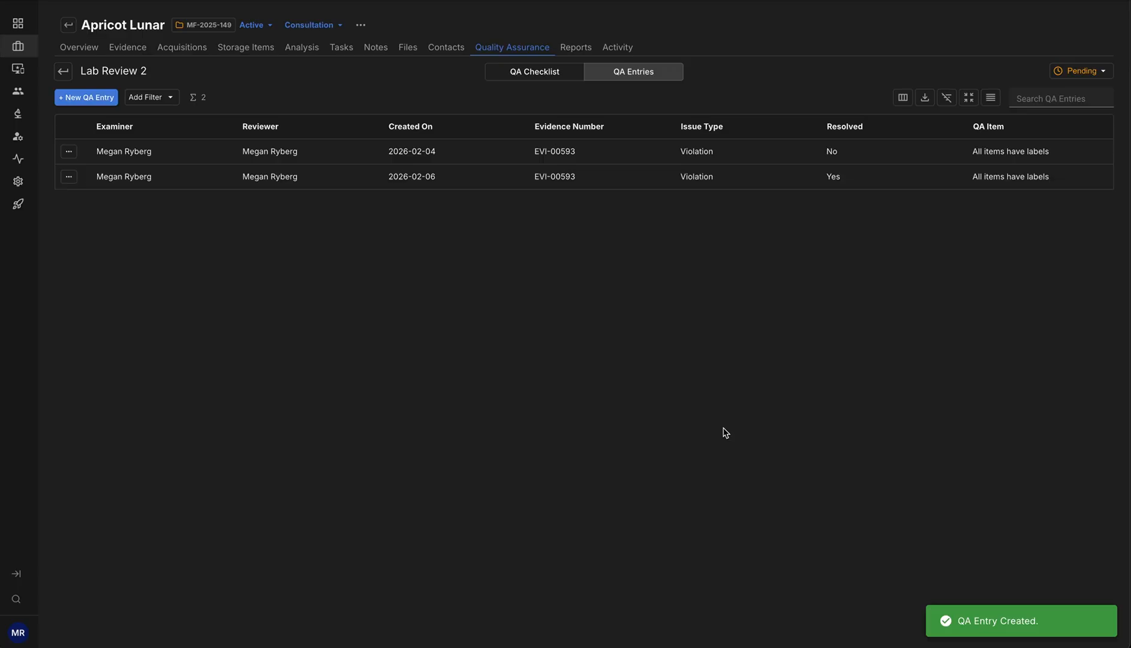